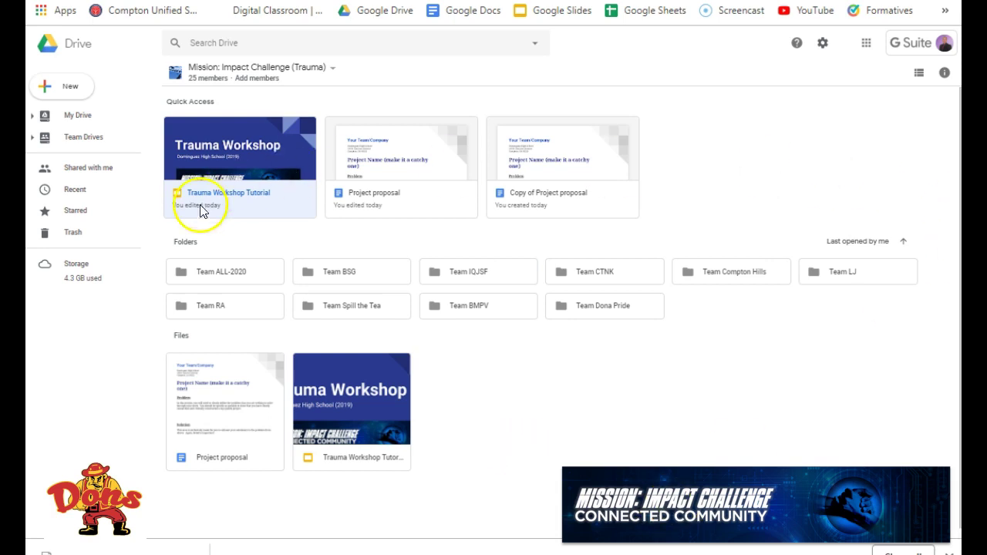
# Switch from the Trauma team drive to My Drive, then reload Drive from the Google apps grid
pyautogui.click(90, 117)
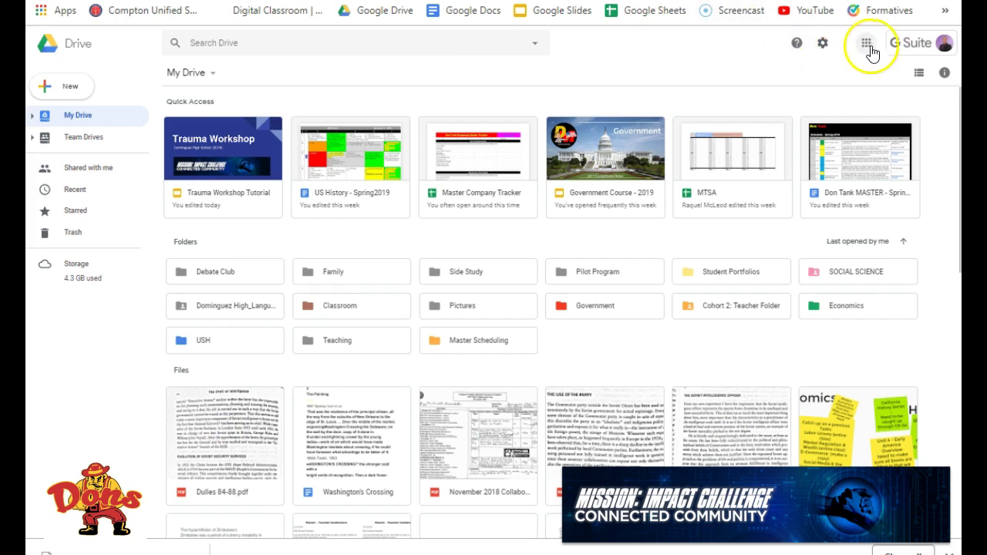
pyautogui.click(866, 42)
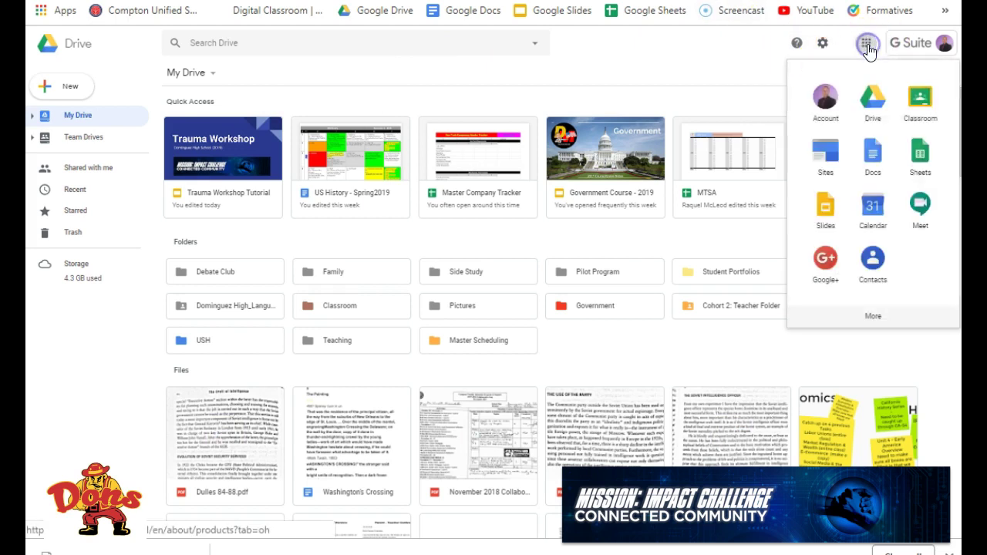
pyautogui.click(871, 108)
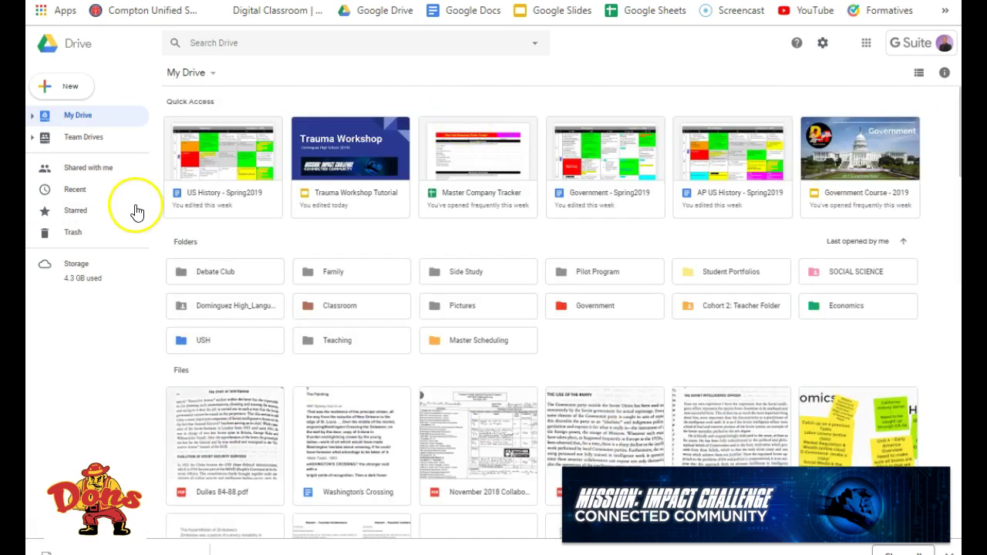
# Open the Mission: Impact Challenge (Trauma) team drive, peek into Team BSG, and return to its root
pyautogui.click(102, 122)
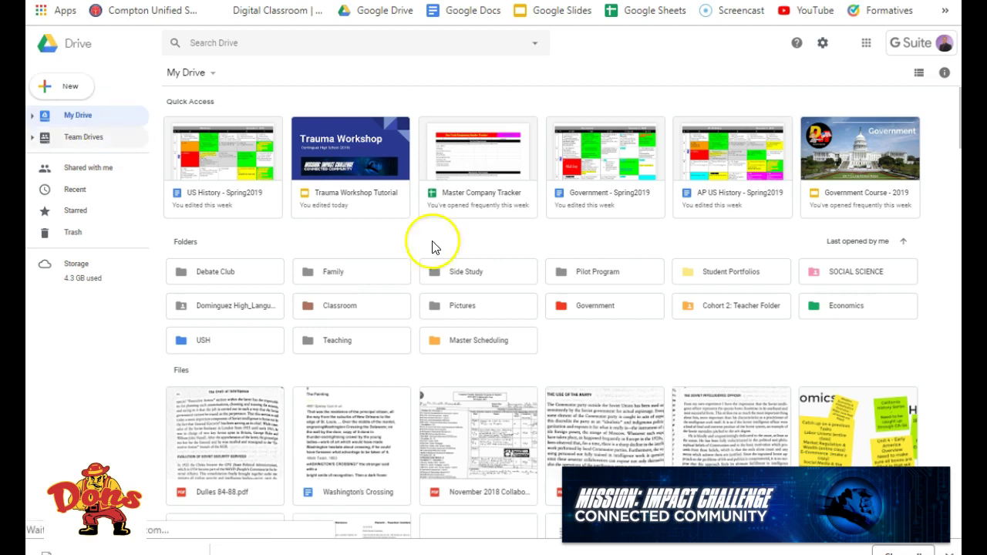
pyautogui.click(93, 144)
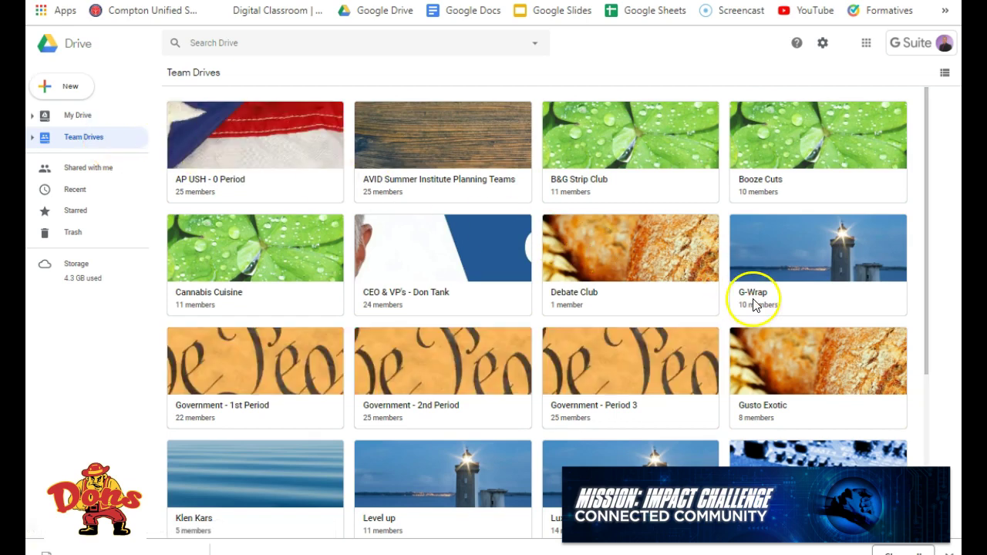
pyautogui.scroll(-3, 761, 308)
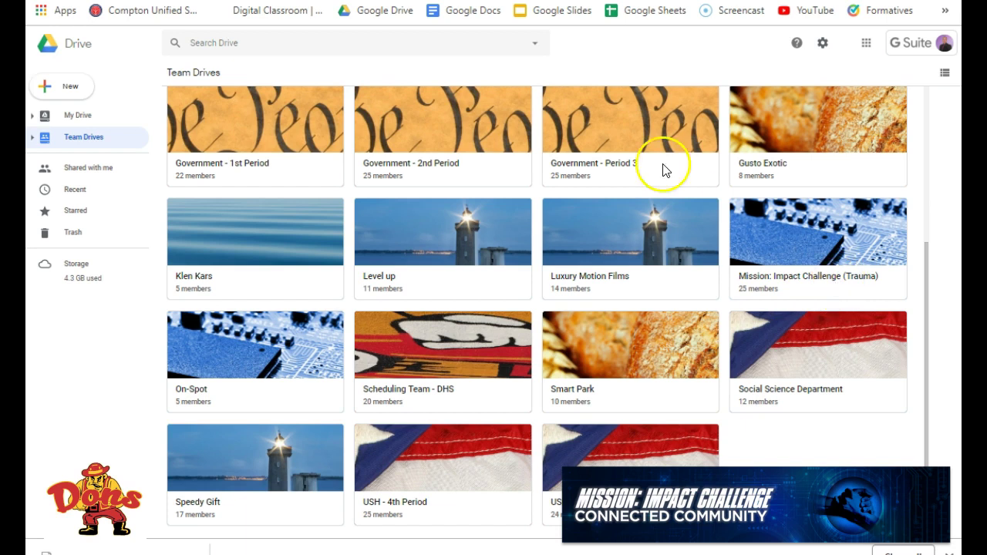
pyautogui.click(804, 284)
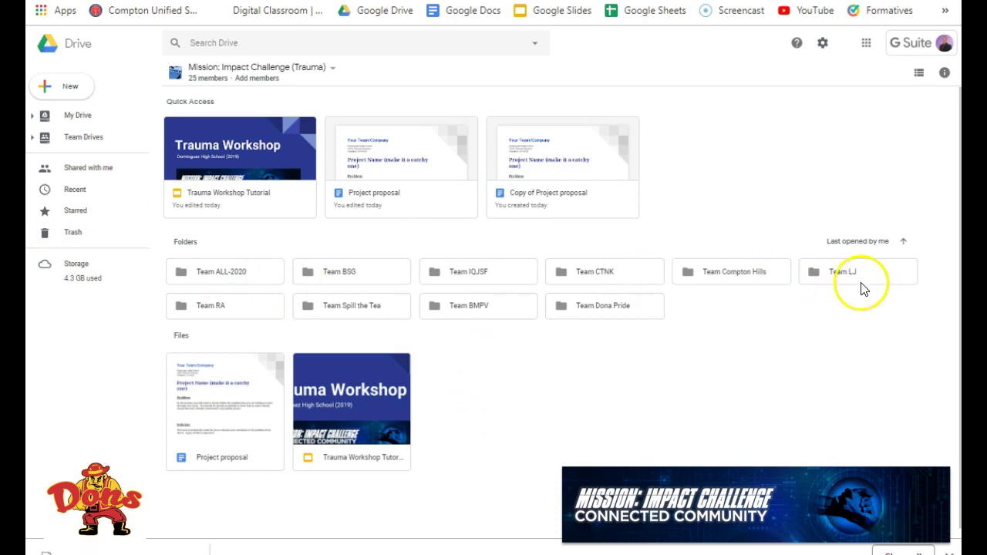
pyautogui.doubleClick(357, 275)
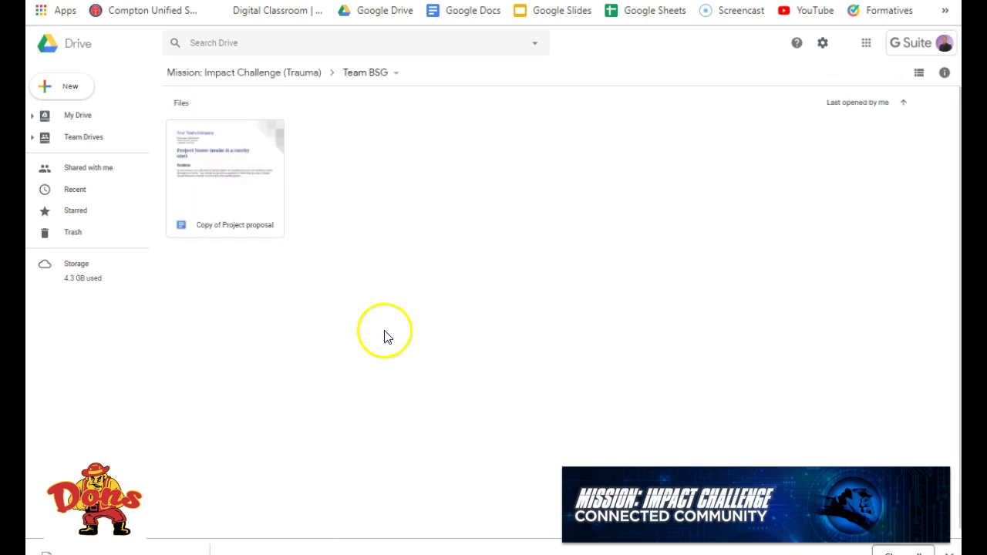
pyautogui.click(260, 73)
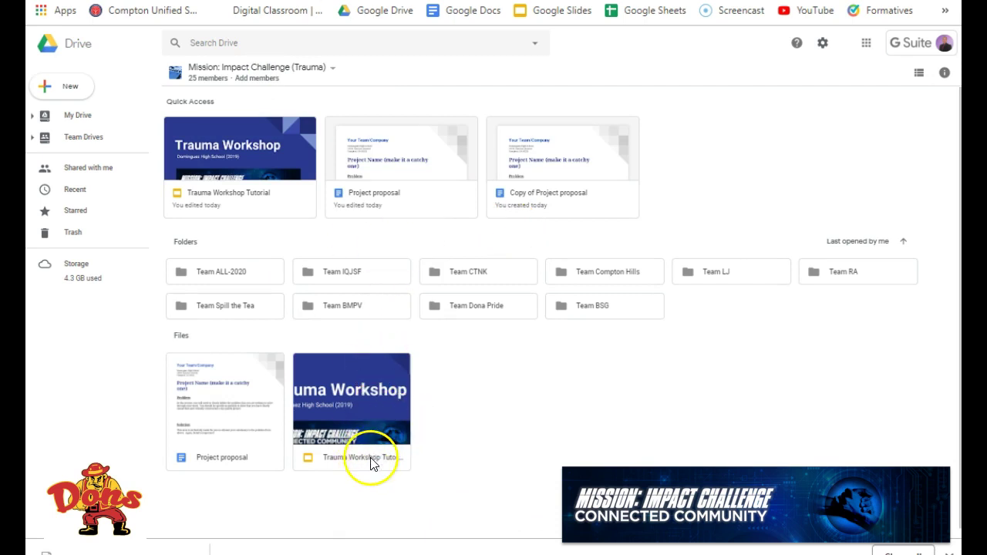
pyautogui.doubleClick(371, 463)
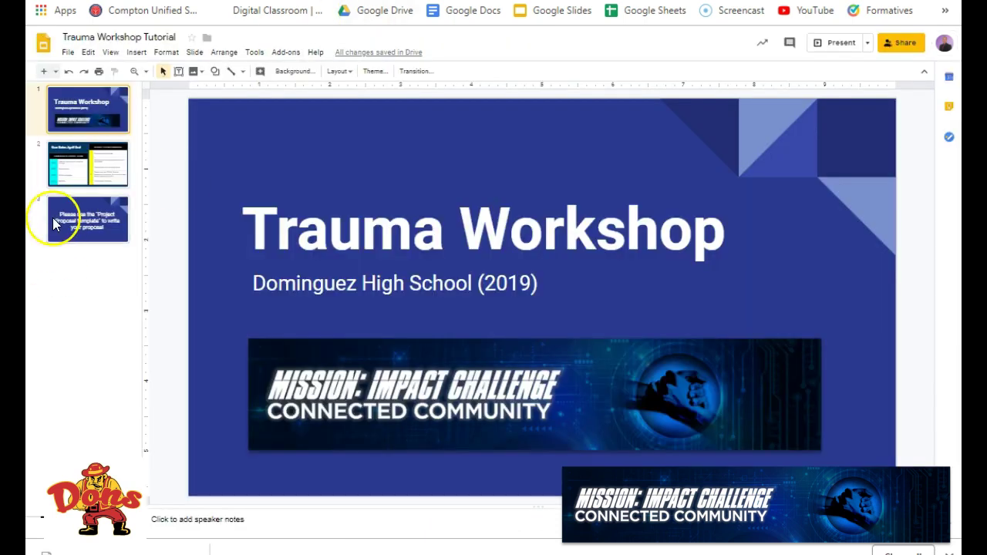
pyautogui.click(73, 170)
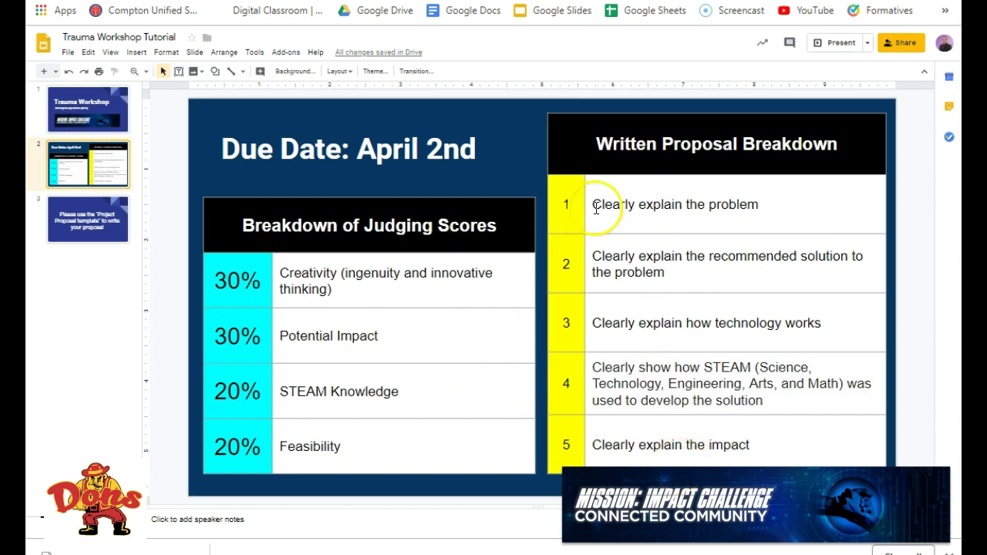
pyautogui.click(76, 226)
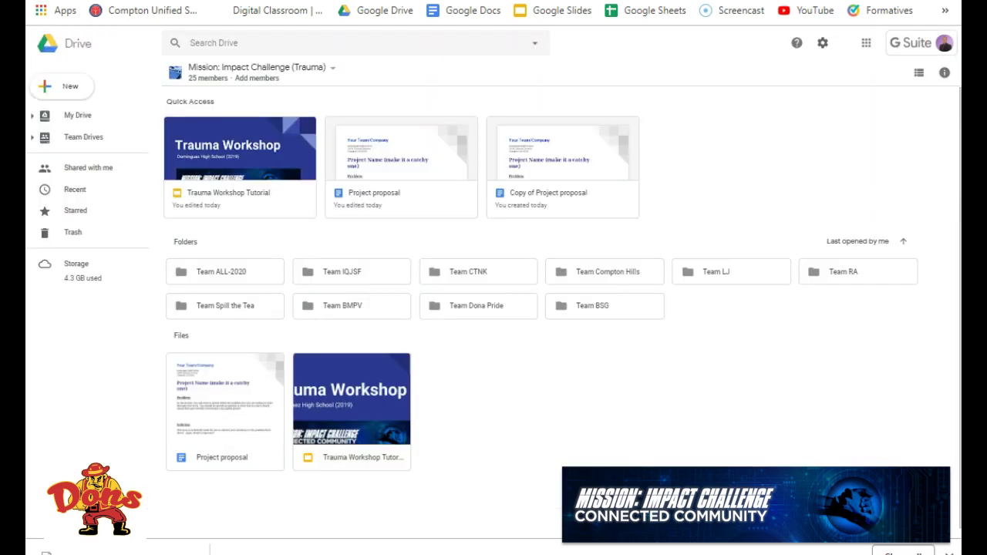
# Open the Project proposal document and skim its opening sections
pyautogui.doubleClick(217, 461)
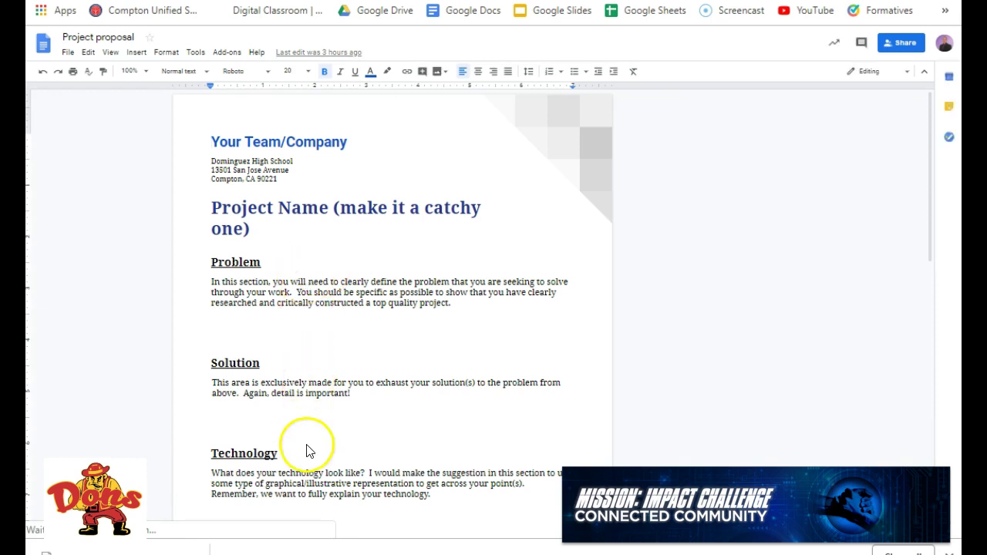
pyautogui.scroll(-3, 939, 251)
pyautogui.scroll(-4, 623, 326)
pyautogui.scroll(3, 365, 247)
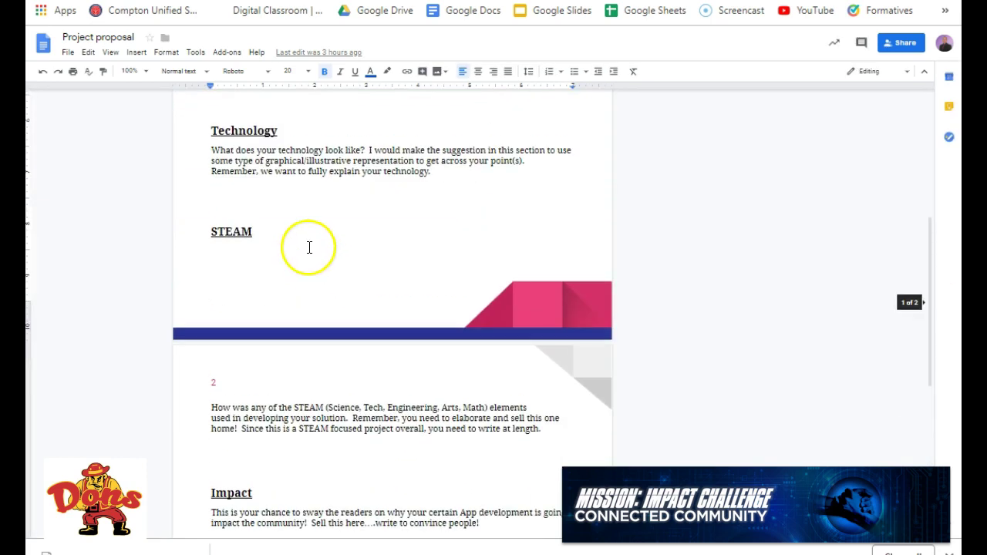
pyautogui.scroll(4, 289, 458)
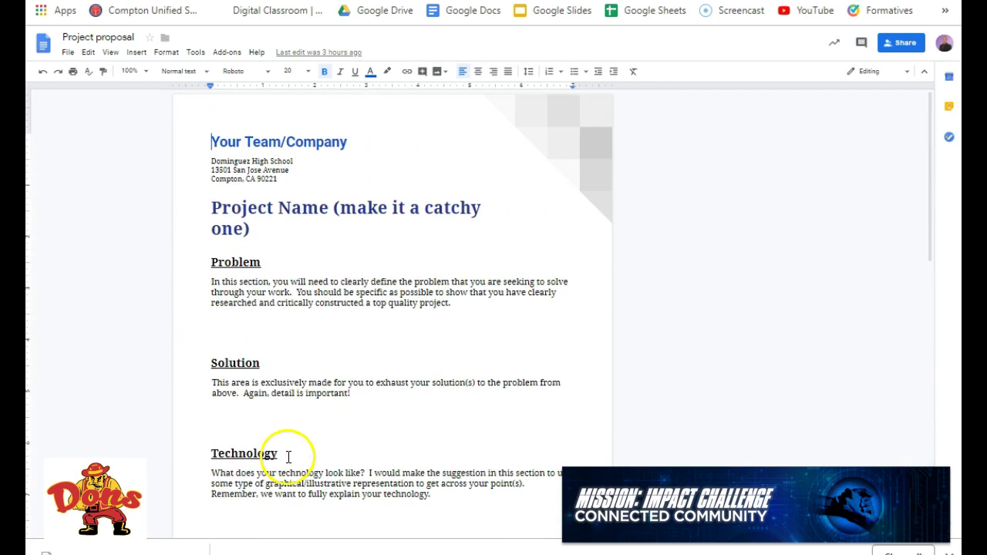
# Inspect the Problem paragraph and title headings, then review down to page 2 and back to the top
pyautogui.click(266, 292)
pyautogui.moveTo(447, 304); pyautogui.dragTo(212, 286)
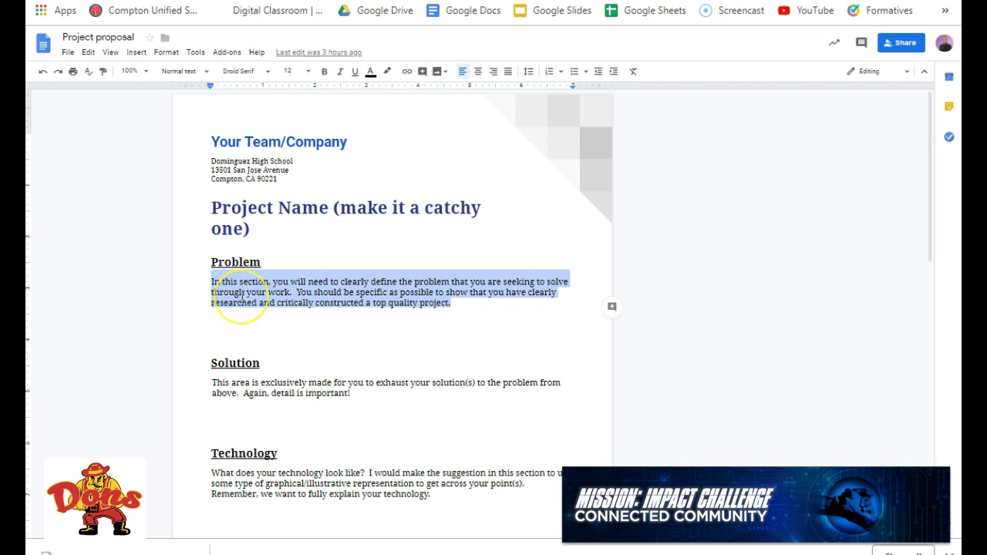
pyautogui.click(263, 143)
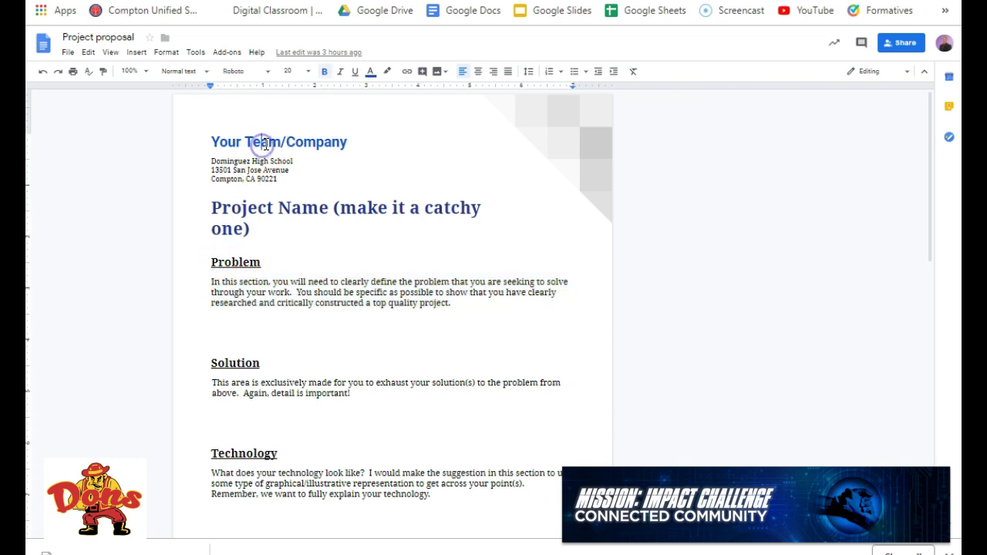
pyautogui.click(292, 208)
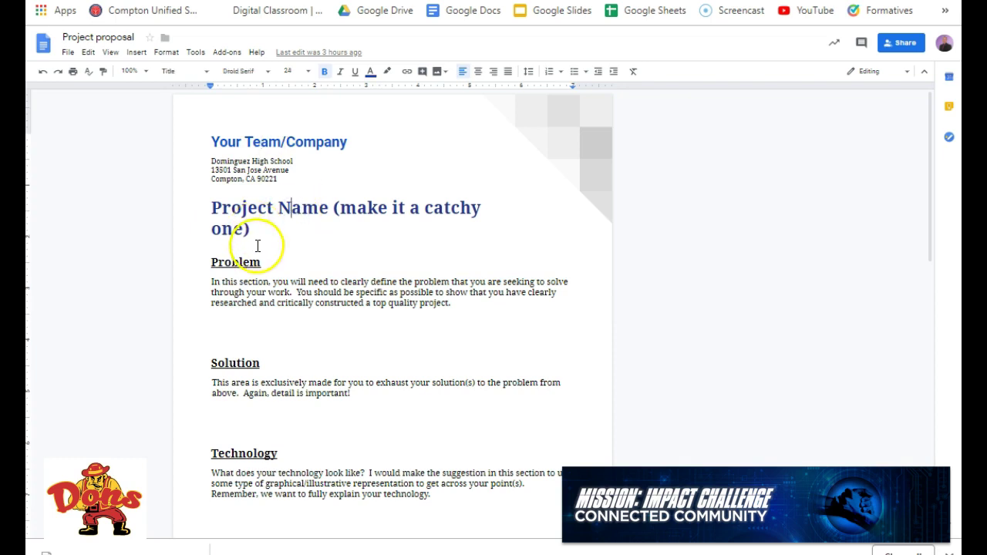
pyautogui.scroll(-3, 273, 255)
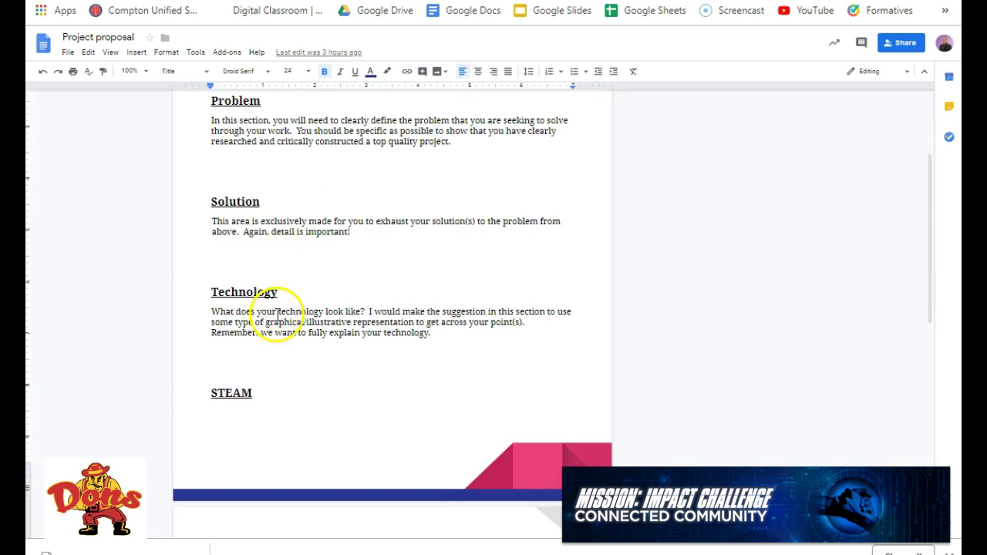
pyautogui.scroll(-3, 282, 313)
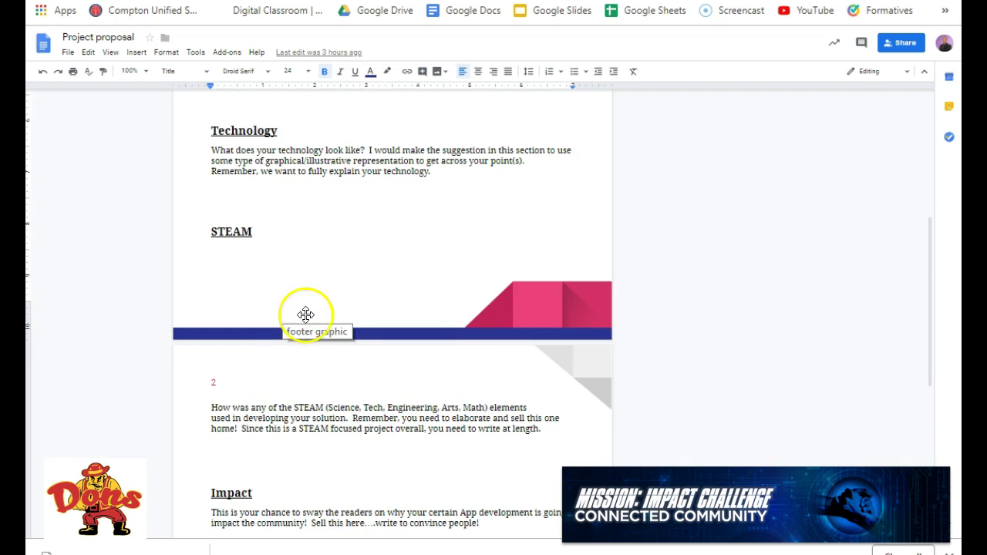
pyautogui.scroll(-2, 308, 315)
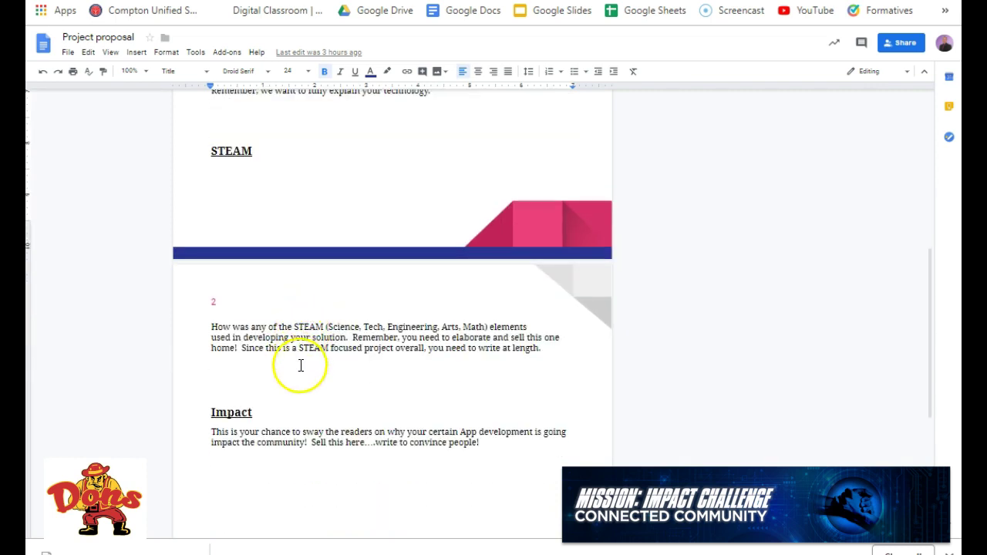
pyautogui.scroll(3, 369, 374)
pyautogui.scroll(5, 367, 374)
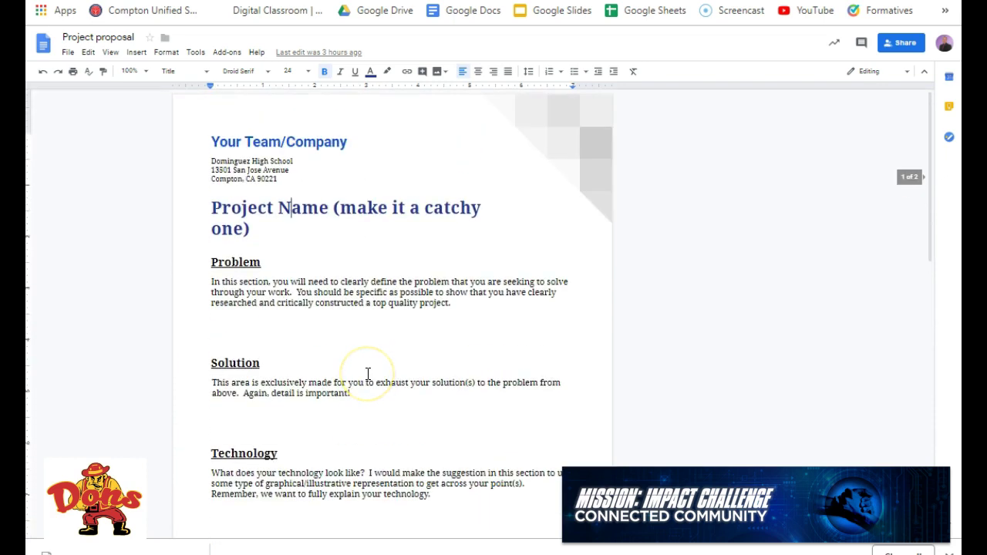
# Start a comment on the Problem paragraph, cancel it, and return to the shared drive in Drive
pyautogui.moveTo(481, 313); pyautogui.dragTo(205, 282)
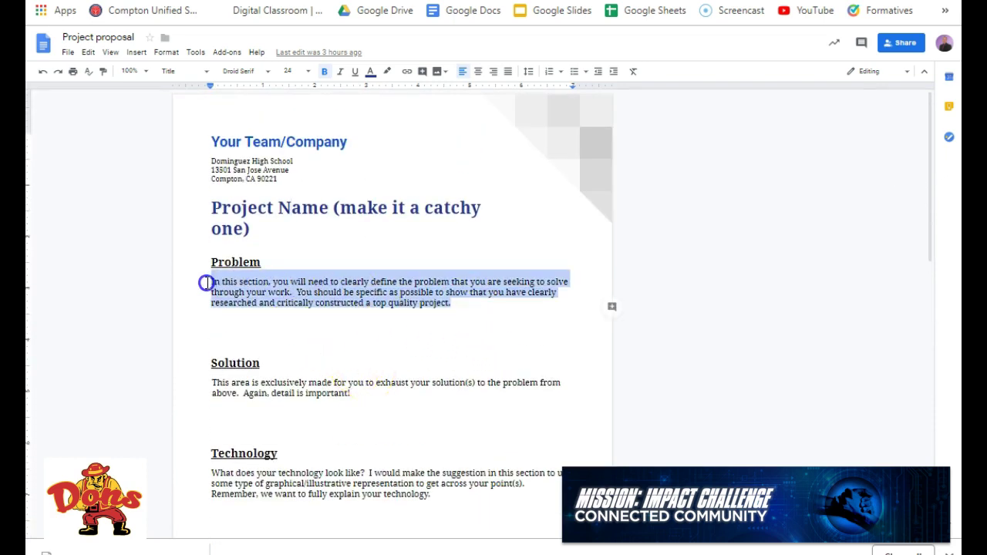
pyautogui.click(609, 312)
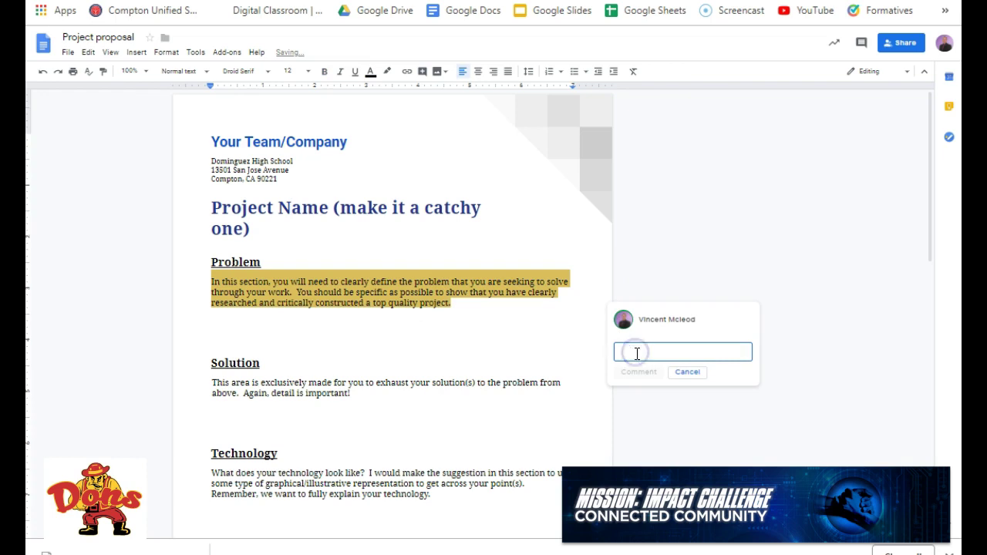
pyautogui.click(687, 372)
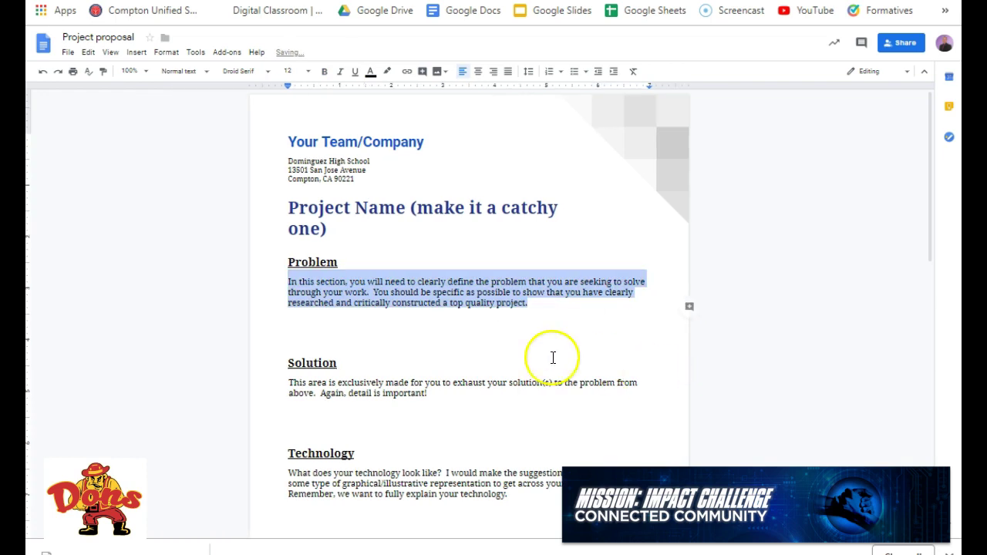
pyautogui.click(535, 311)
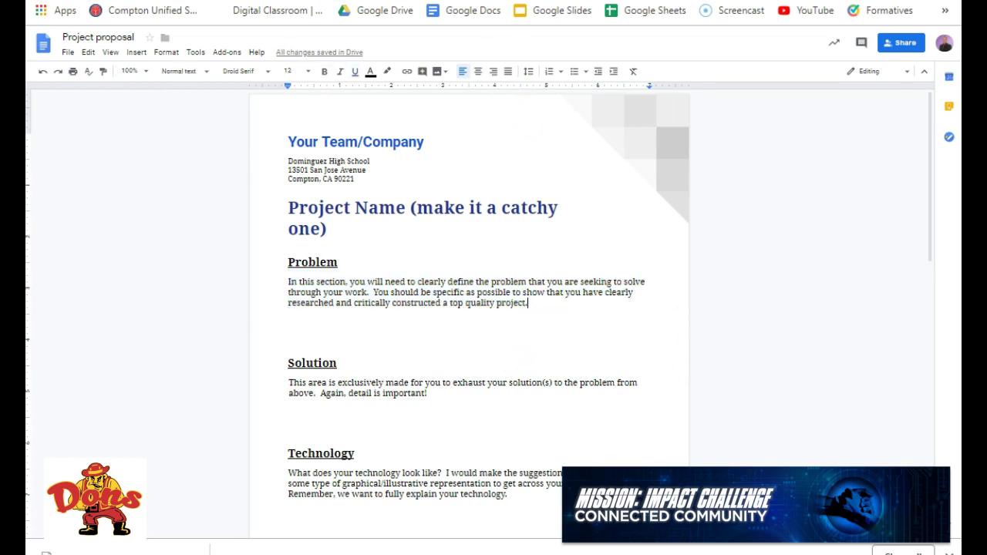
pyautogui.click(501, 2)
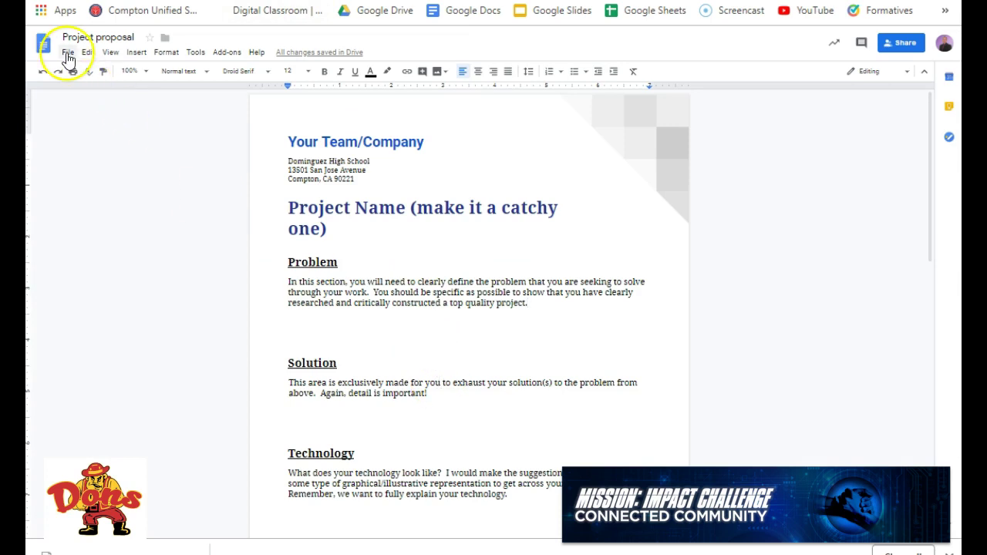
pyautogui.click(68, 53)
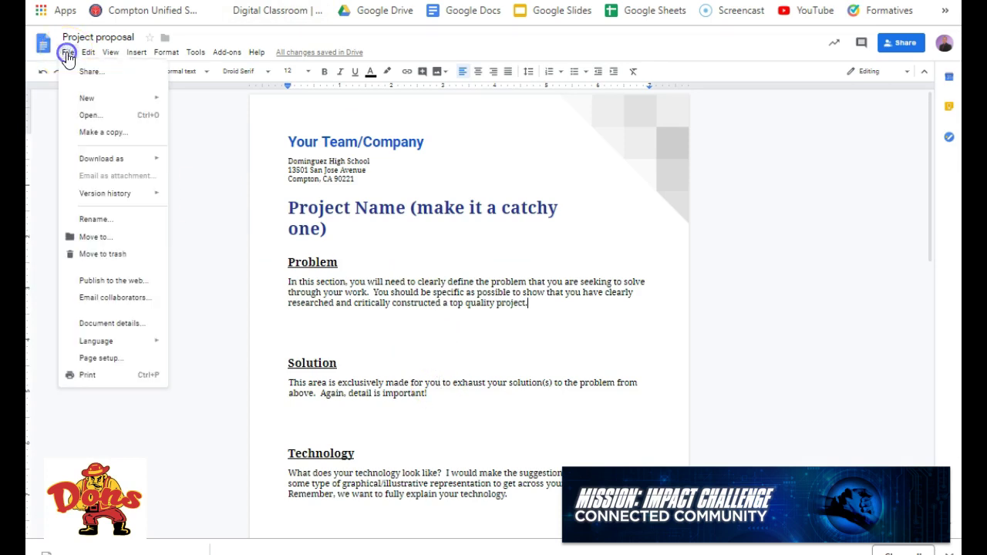
pyautogui.click(99, 131)
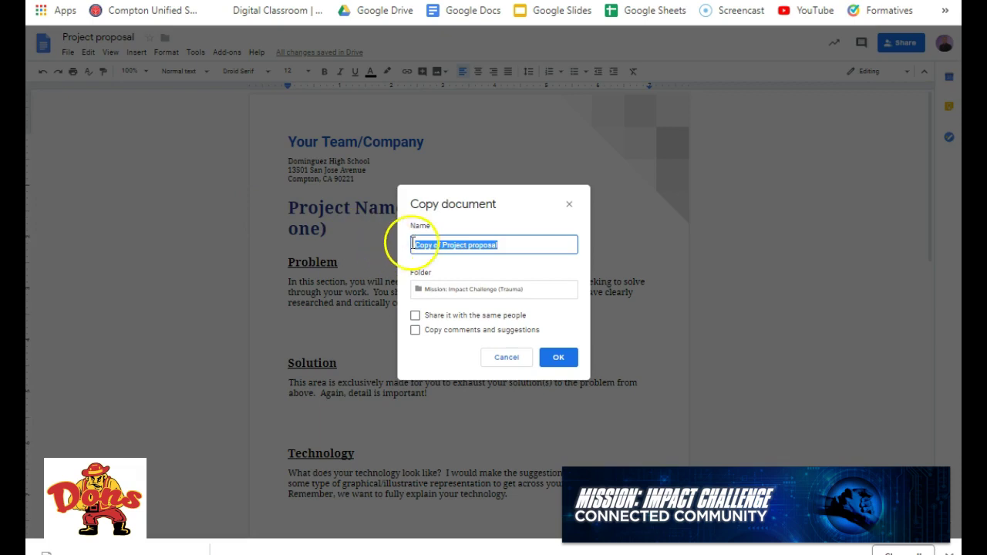
pyautogui.click(430, 245)
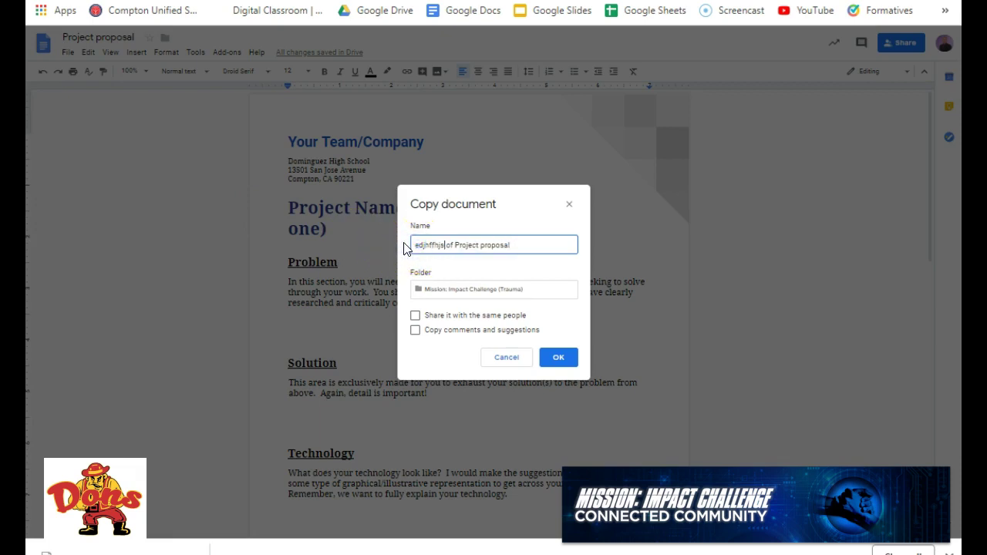
pyautogui.click(461, 293)
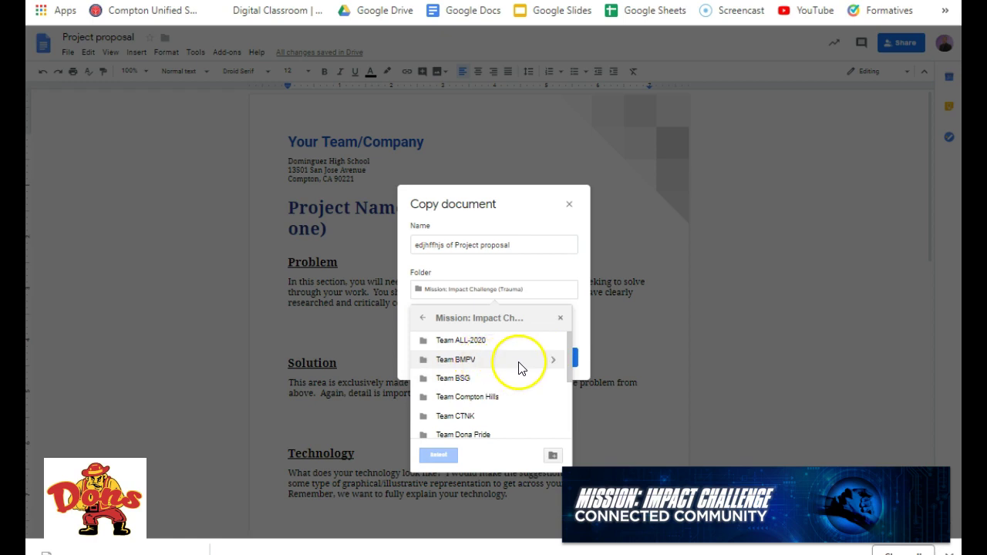
pyautogui.click(552, 360)
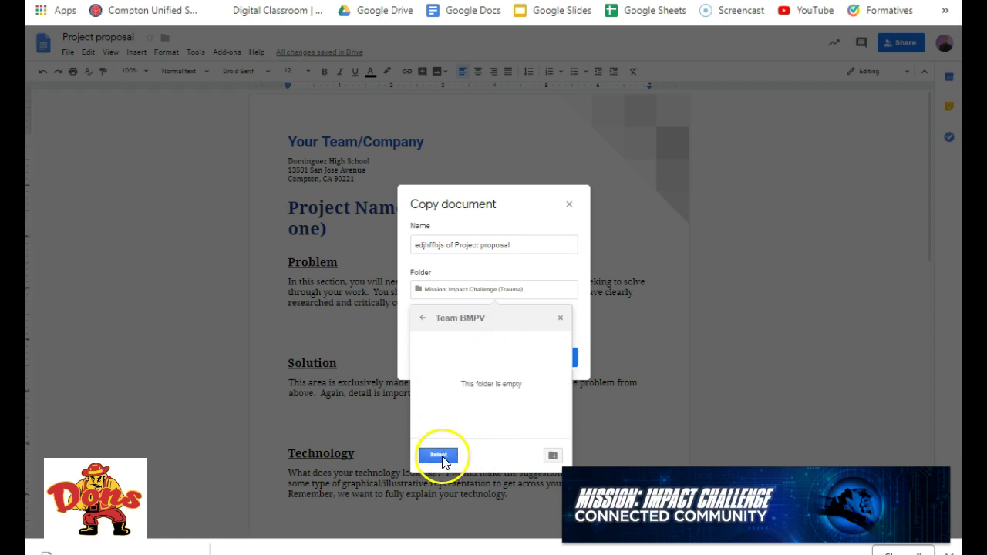
pyautogui.click(560, 318)
pyautogui.click(569, 205)
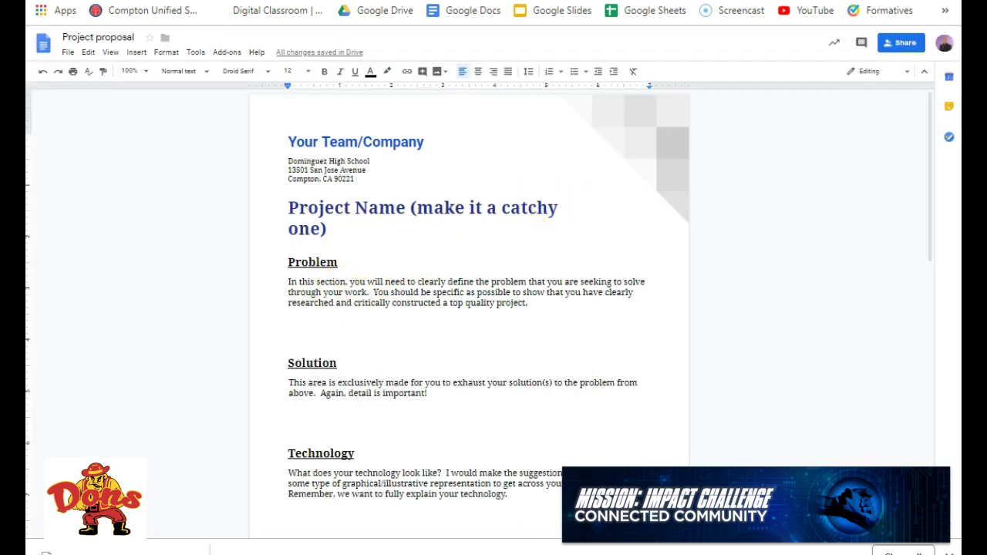
# Go back to the Mission: Impact Challenge (Trauma) shared drive listing with alt+Left
pyautogui.hotkey('alt', 'Left')
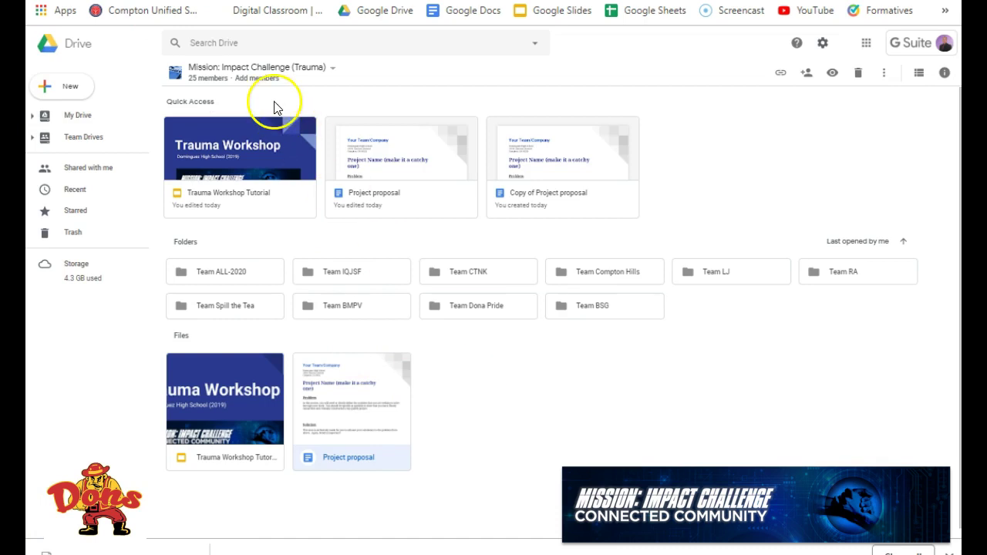